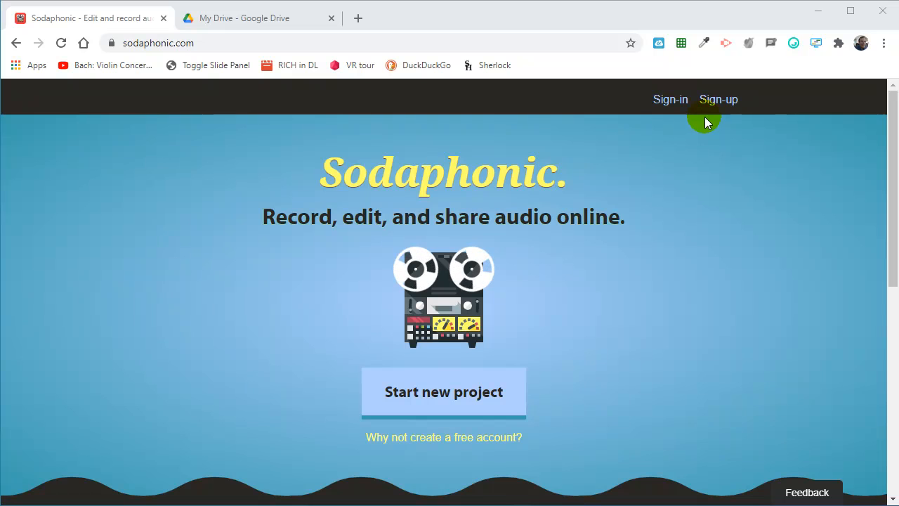
- Start a new project, record about 21 seconds of narration from the microphone, and play it back
{"action": "left_click", "coordinate": [448, 400]}
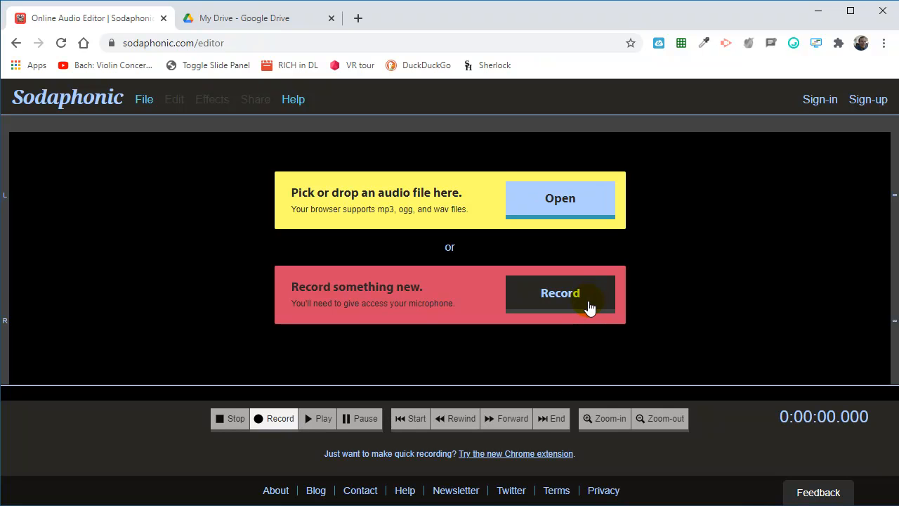
{"action": "left_click", "coordinate": [576, 303]}
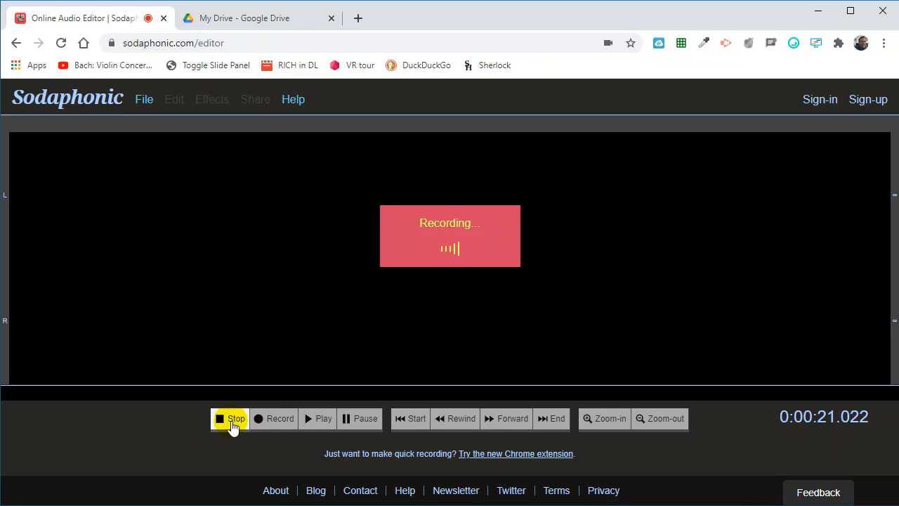
{"action": "left_click", "coordinate": [232, 420]}
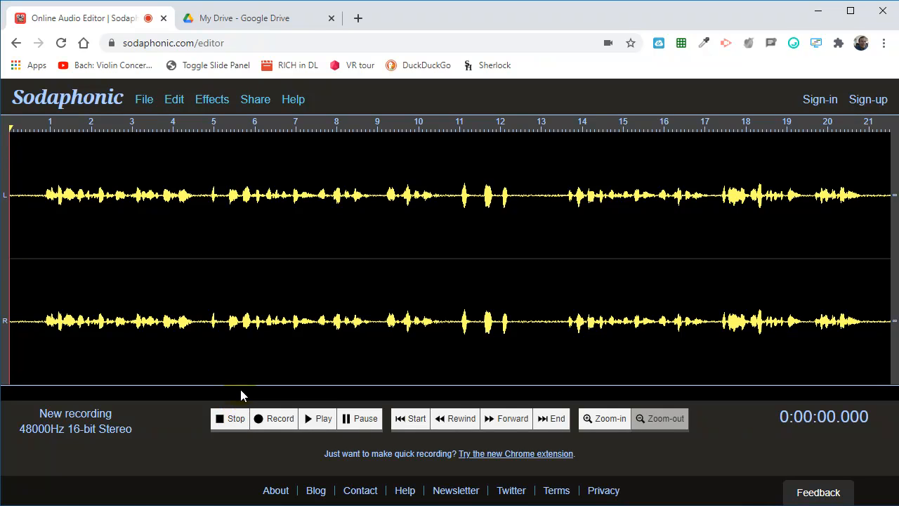
{"action": "left_click", "coordinate": [321, 420]}
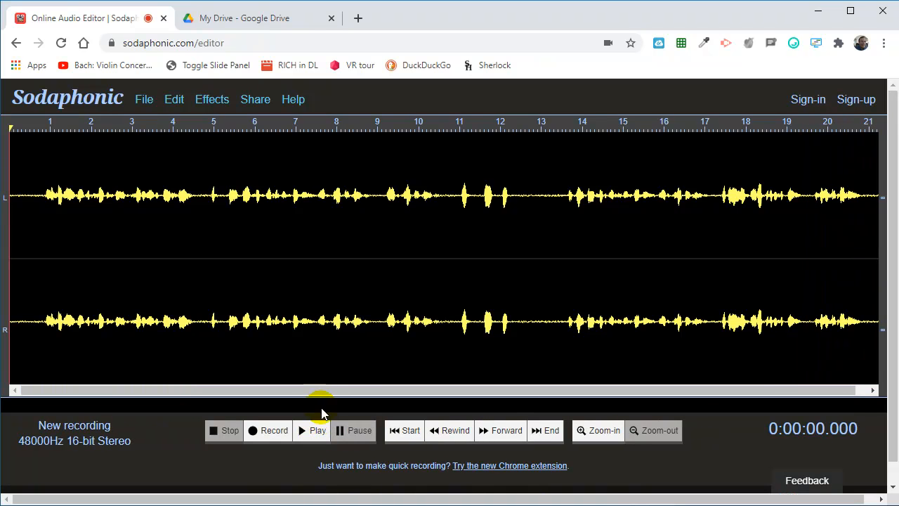
- Select the recording from about 0.75 to 21 seconds and apply the Louder effect three times
{"action": "left_click_drag", "start_coordinate": [40, 191], "coordinate": [870, 231]}
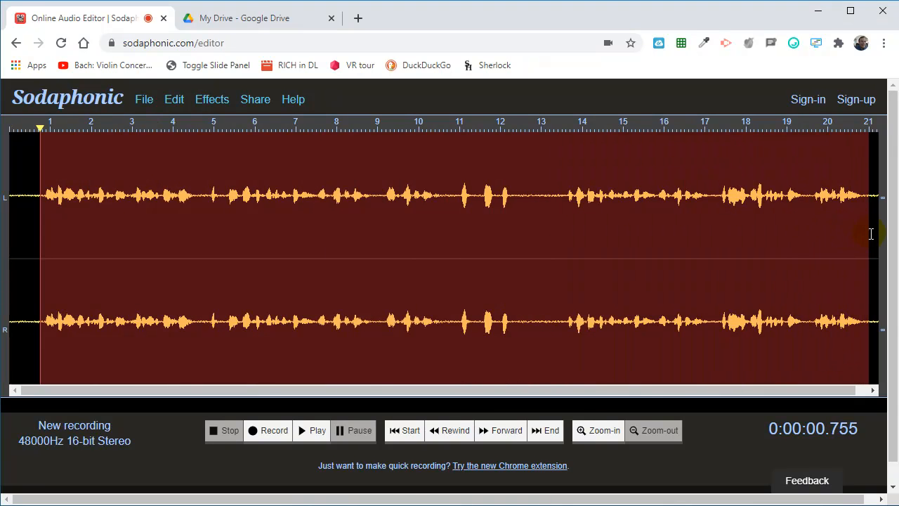
{"action": "left_click", "coordinate": [214, 102]}
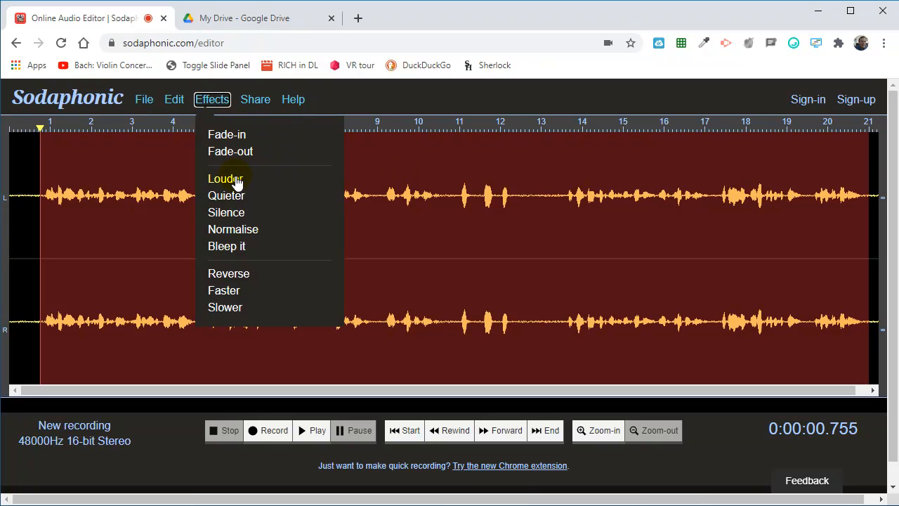
{"action": "left_click", "coordinate": [236, 179]}
{"action": "left_click", "coordinate": [212, 102]}
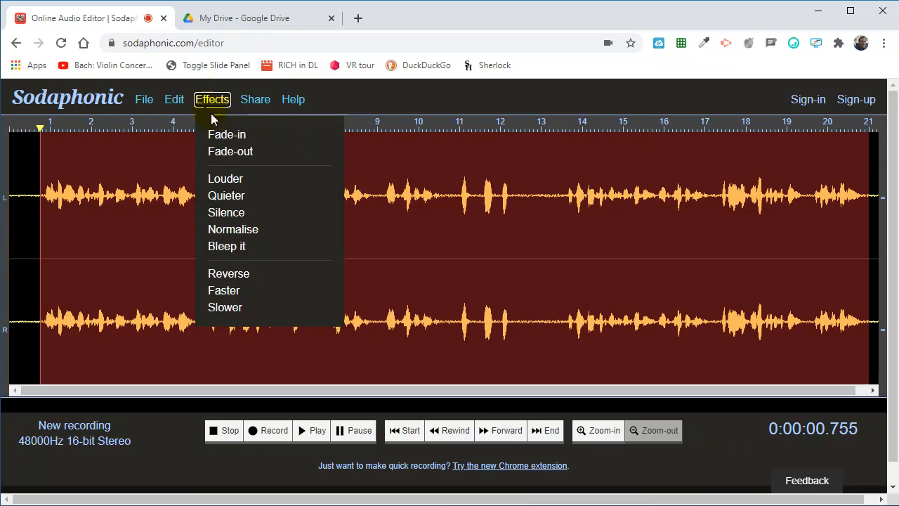
{"action": "left_click", "coordinate": [226, 177]}
{"action": "left_click", "coordinate": [213, 101]}
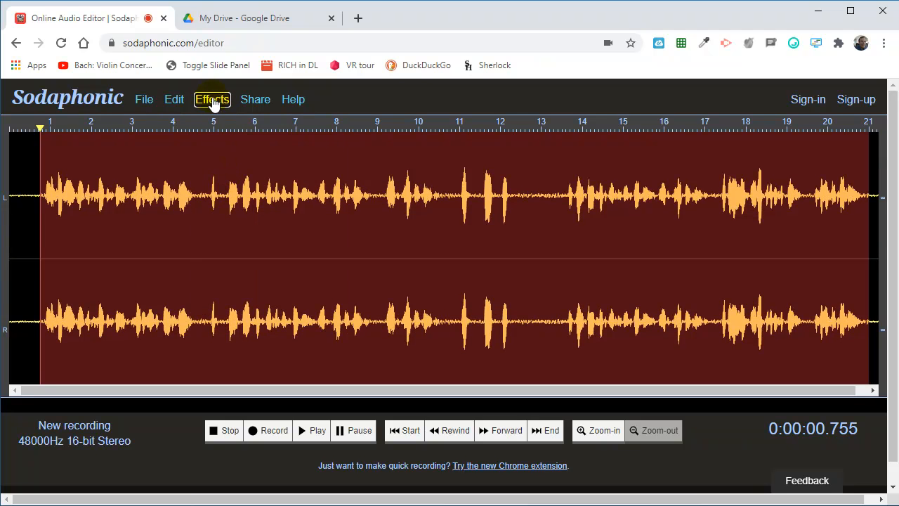
{"action": "left_click", "coordinate": [223, 179]}
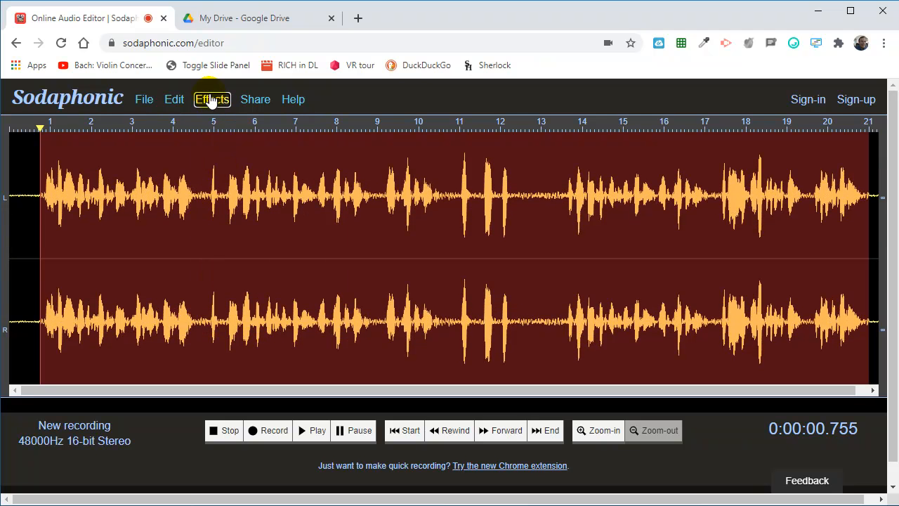
- Apply the Quieter effect repeatedly to the selected audio to bring its volume back down
{"action": "left_click", "coordinate": [210, 100]}
{"action": "left_click", "coordinate": [226, 196]}
{"action": "left_click", "coordinate": [211, 101]}
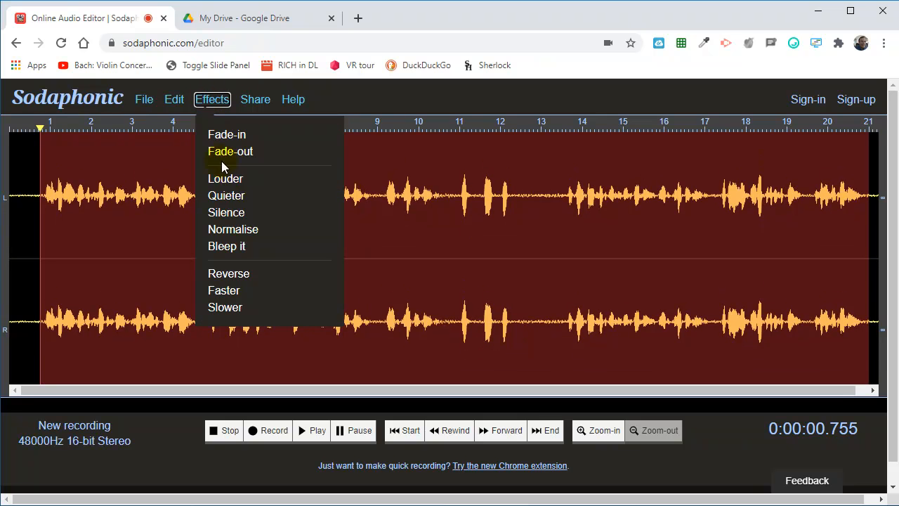
{"action": "left_click", "coordinate": [226, 196]}
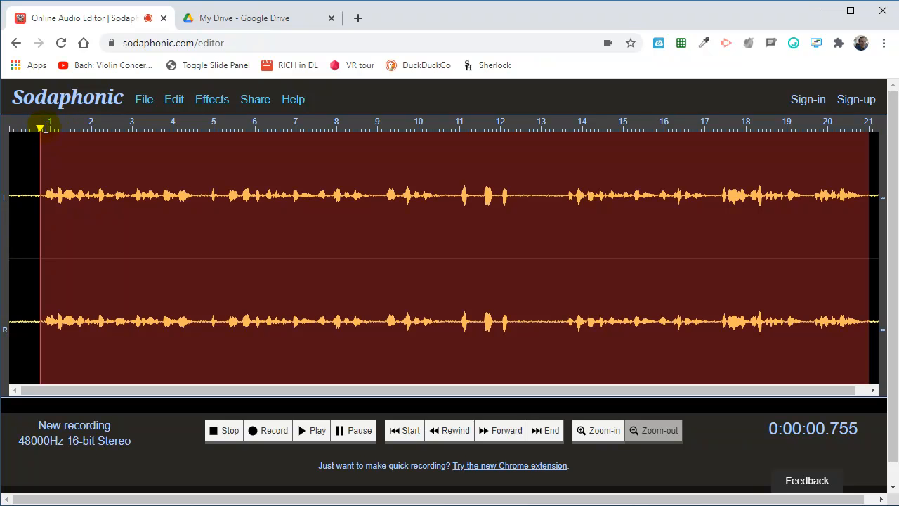
- Play the recording from about 4.8 seconds to find the section to remove, and stop playback
{"action": "left_click_drag", "start_coordinate": [77, 136], "coordinate": [196, 131]}
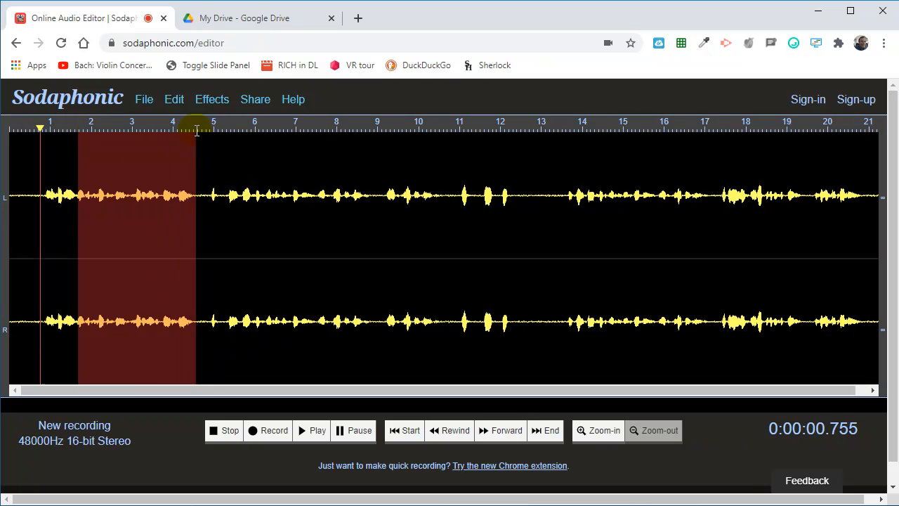
{"action": "left_click", "coordinate": [292, 152]}
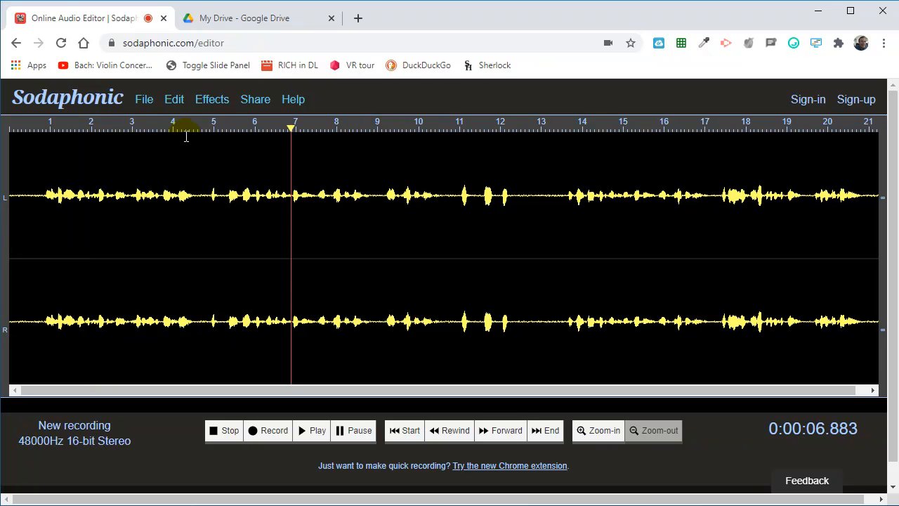
{"action": "left_click", "coordinate": [207, 143]}
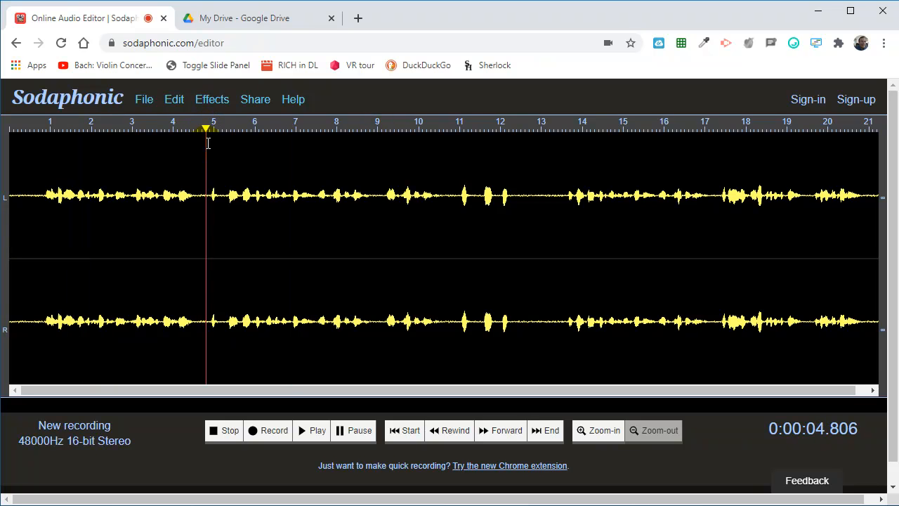
{"action": "left_click", "coordinate": [313, 431]}
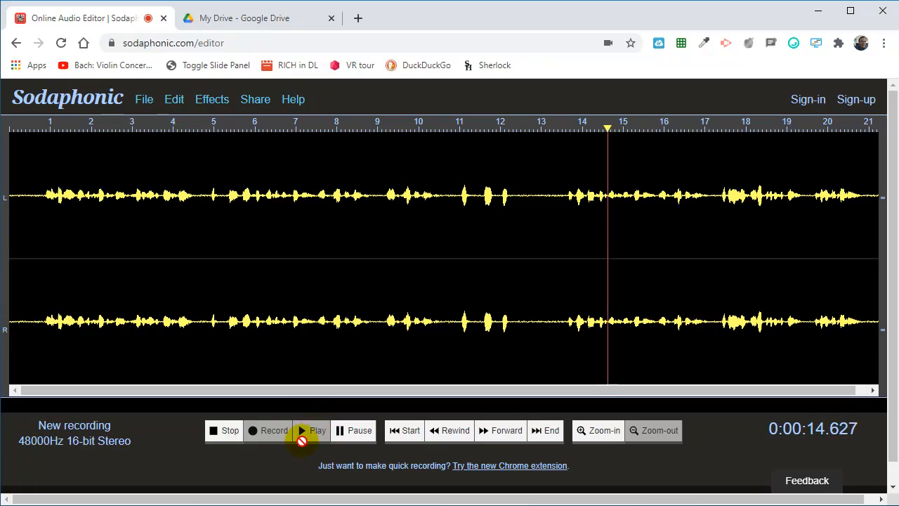
{"action": "left_click", "coordinate": [233, 431]}
- Delete the section of the recording between about 4.7 and 13.4 seconds
{"action": "left_click_drag", "start_coordinate": [559, 140], "coordinate": [204, 137]}
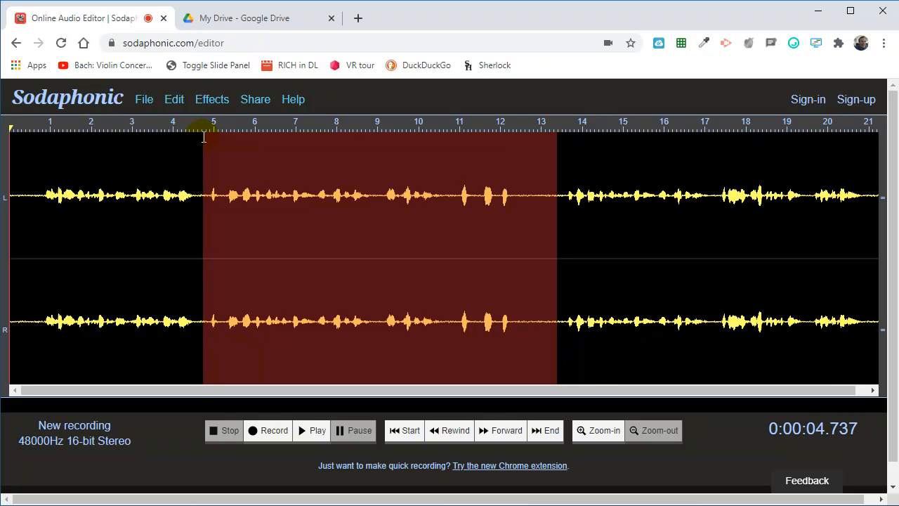
{"action": "left_click", "coordinate": [175, 102]}
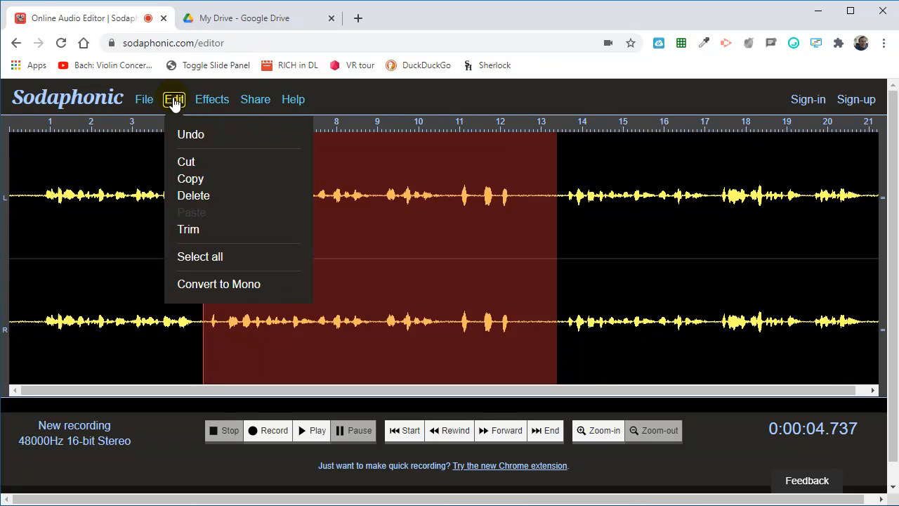
{"action": "left_click", "coordinate": [194, 196]}
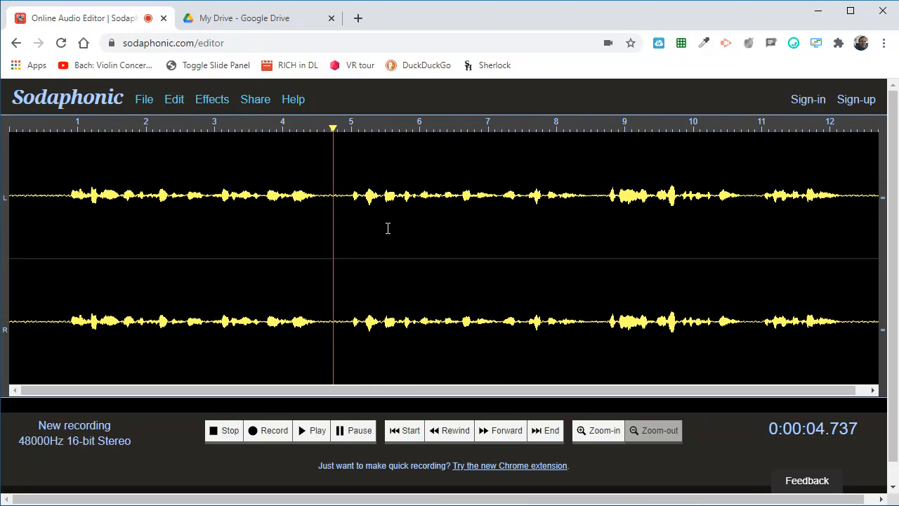
- Delete the short silent gap between about 4.7 and 5 seconds
{"action": "left_click", "coordinate": [461, 196]}
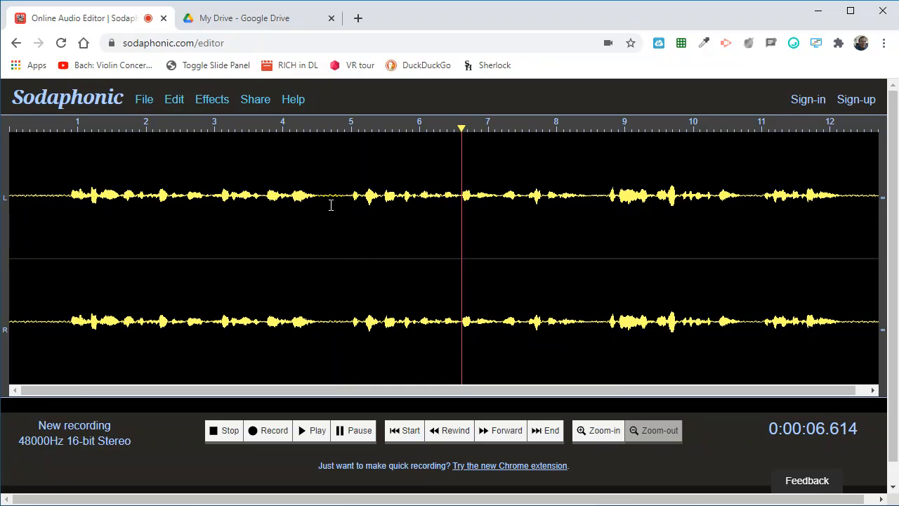
{"action": "left_click_drag", "start_coordinate": [330, 193], "coordinate": [348, 253]}
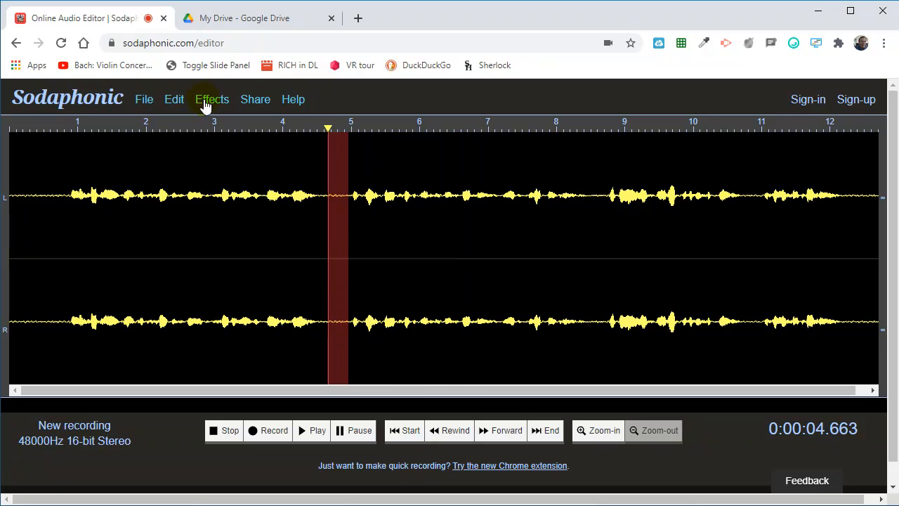
{"action": "left_click", "coordinate": [177, 107]}
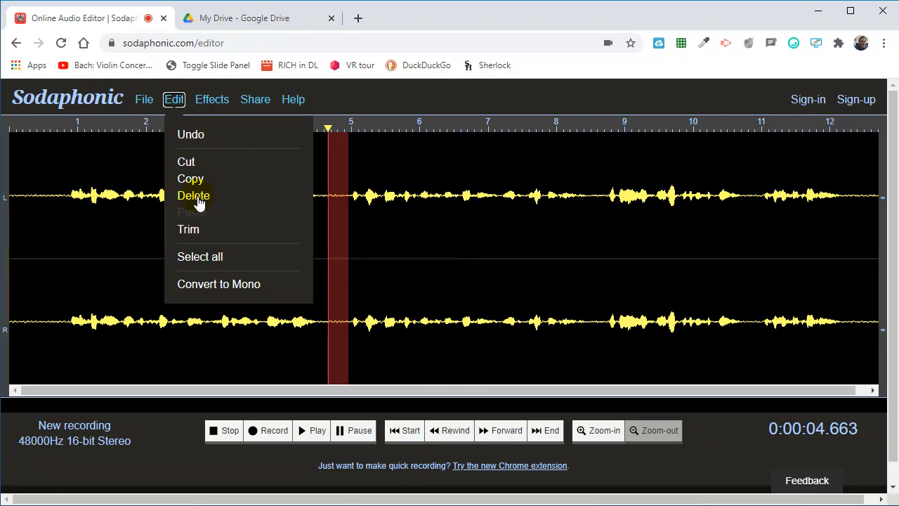
{"action": "left_click", "coordinate": [200, 202]}
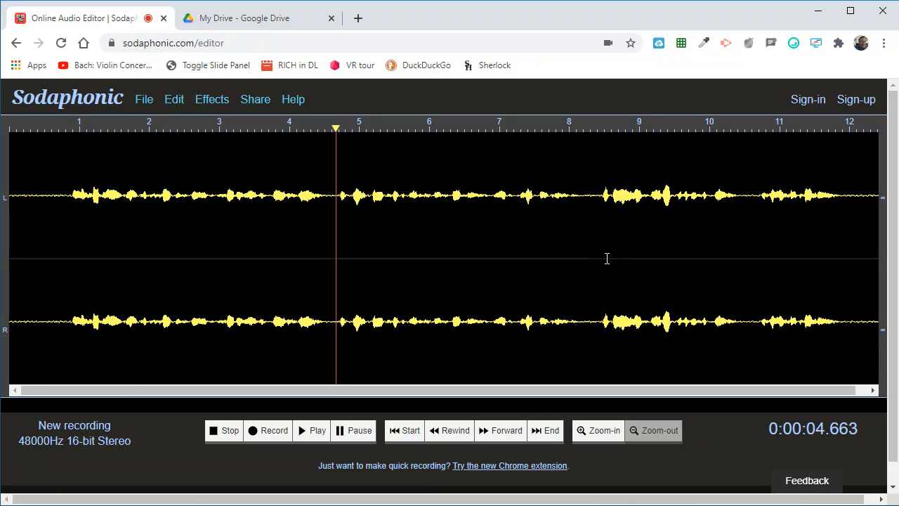
- Export the recording as an mp3 named "submarine, part 1" at 44.1kHz Stereo, saved as a download
{"action": "left_click", "coordinate": [143, 103]}
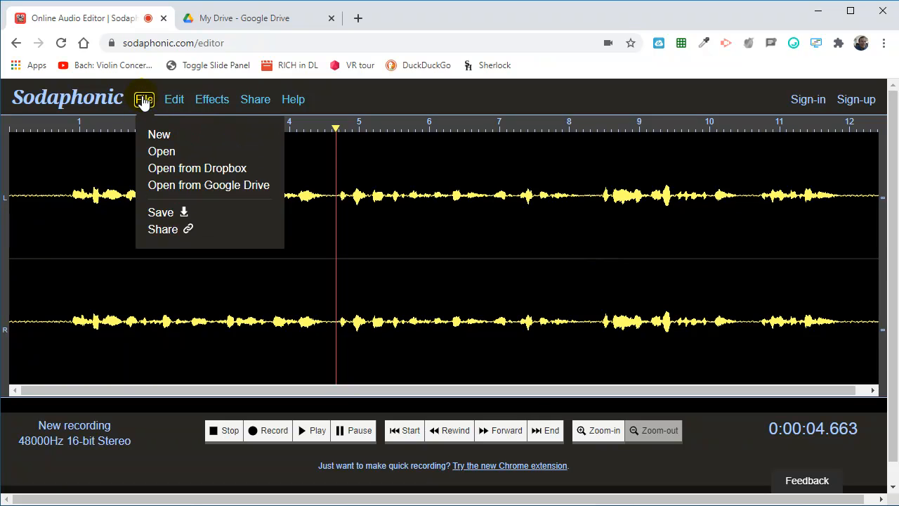
{"action": "left_click", "coordinate": [161, 213]}
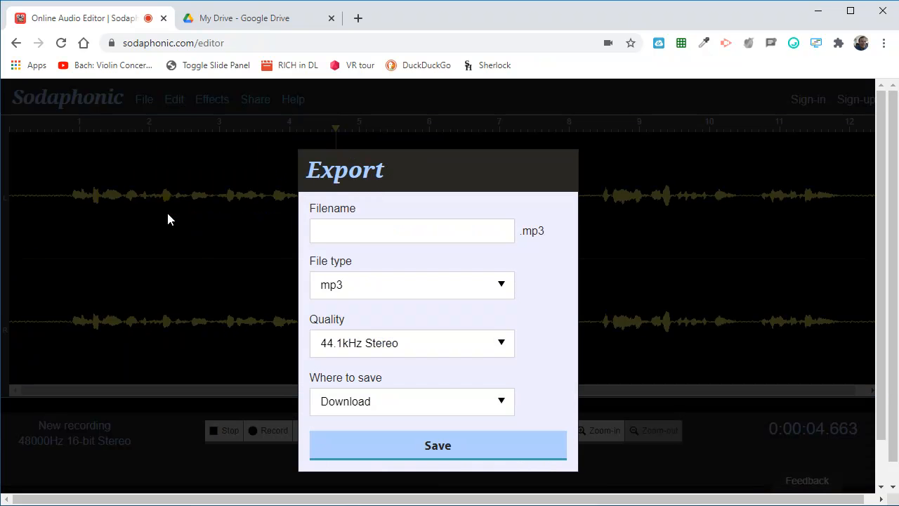
{"action": "left_click", "coordinate": [346, 233]}
{"action": "left_click", "coordinate": [346, 233]}
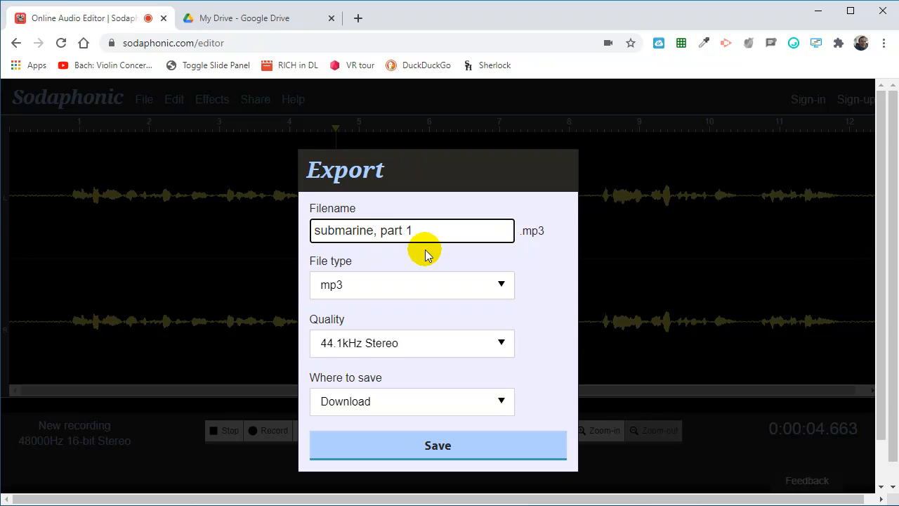
{"action": "left_click", "coordinate": [503, 402]}
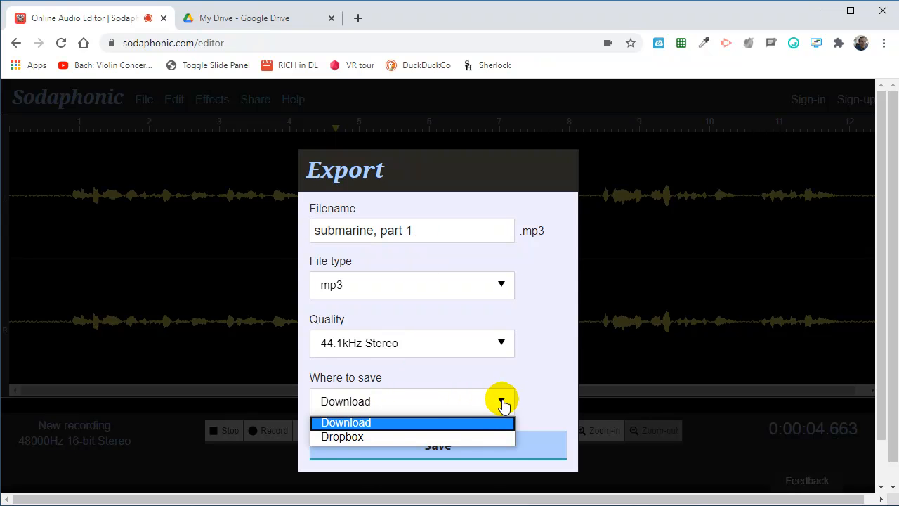
{"action": "left_click", "coordinate": [358, 405]}
{"action": "left_click", "coordinate": [436, 453]}
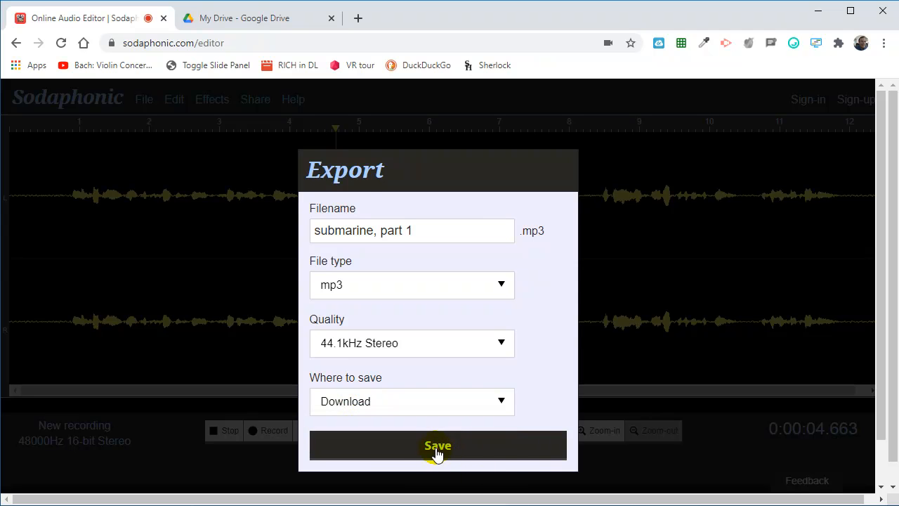